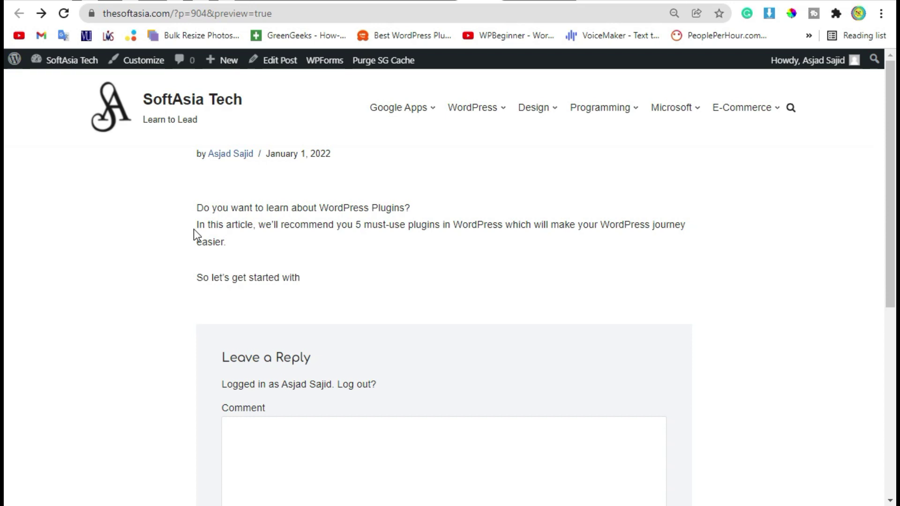
{"action": "scroll", "coordinate": [193, 230], "scroll_direction": "down", "scroll_amount": 1}
{"action": "scroll", "coordinate": [195, 230], "scroll_direction": "up", "scroll_amount": 1}
- Inspect the intro paragraph of 'Top 5 Plugin That You Should Use in 2022' in the editor, then return to All Posts
{"action": "left_click_drag", "start_coordinate": [309, 281], "coordinate": [204, 226]}
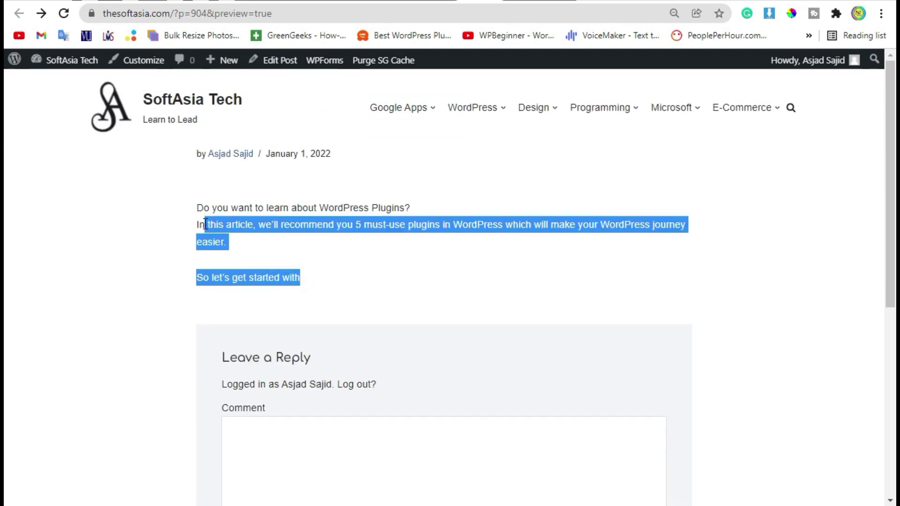
{"action": "left_click", "coordinate": [407, 225]}
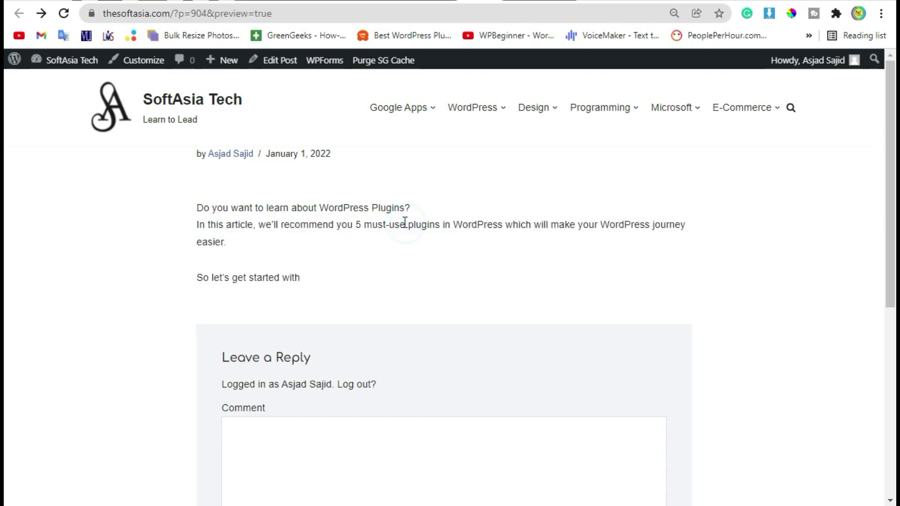
{"action": "left_click", "coordinate": [279, 62]}
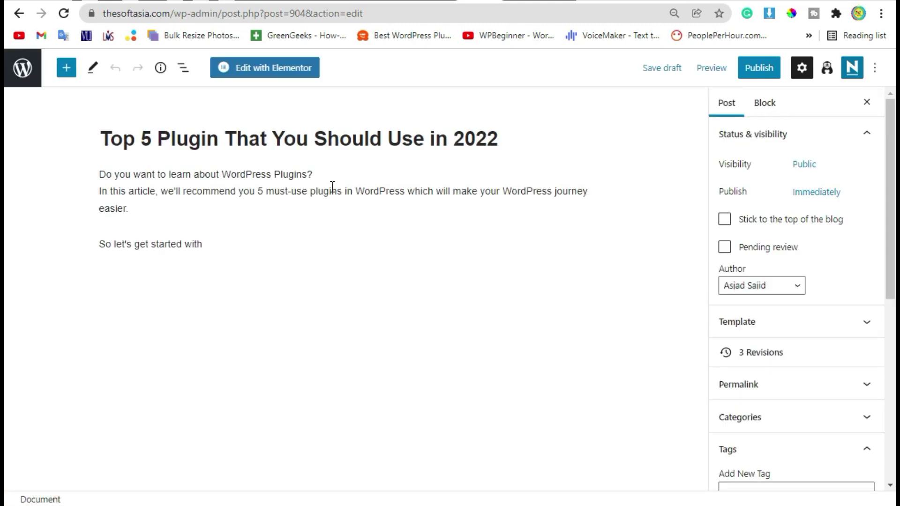
{"action": "left_click", "coordinate": [249, 185]}
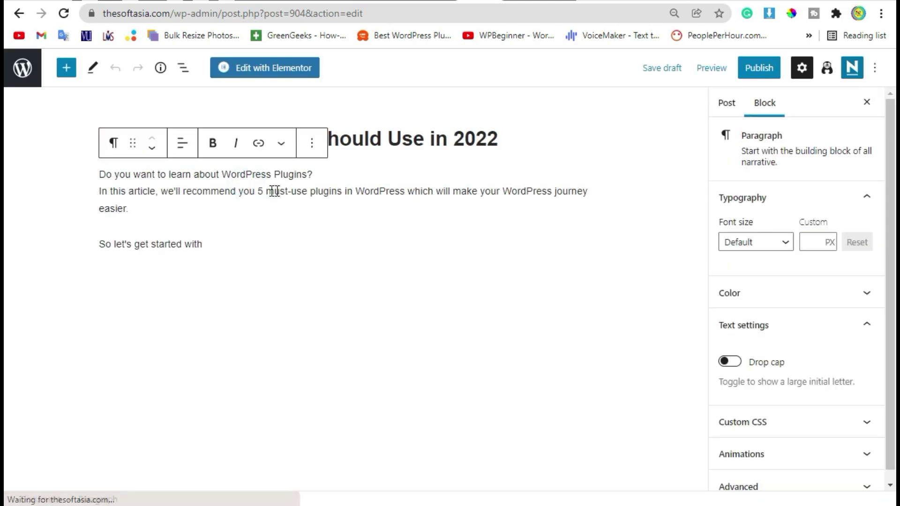
{"action": "left_click", "coordinate": [314, 145]}
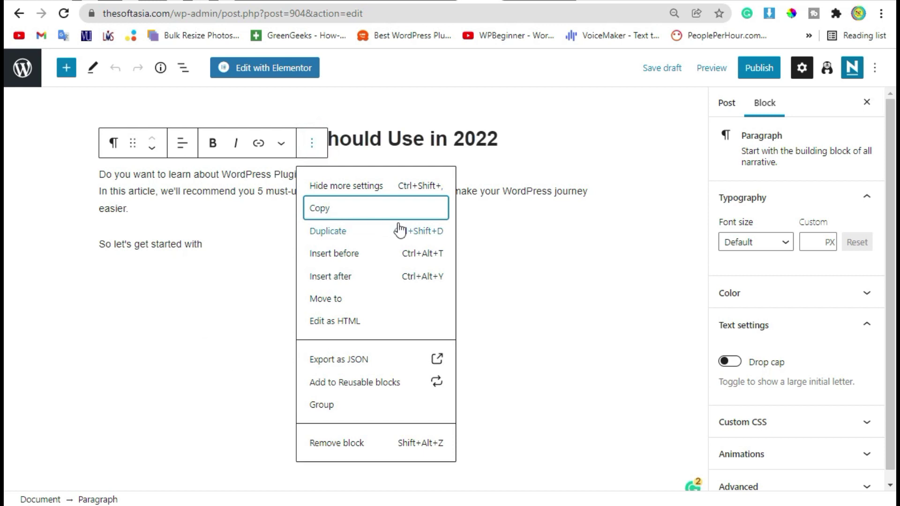
{"action": "left_click", "coordinate": [23, 70]}
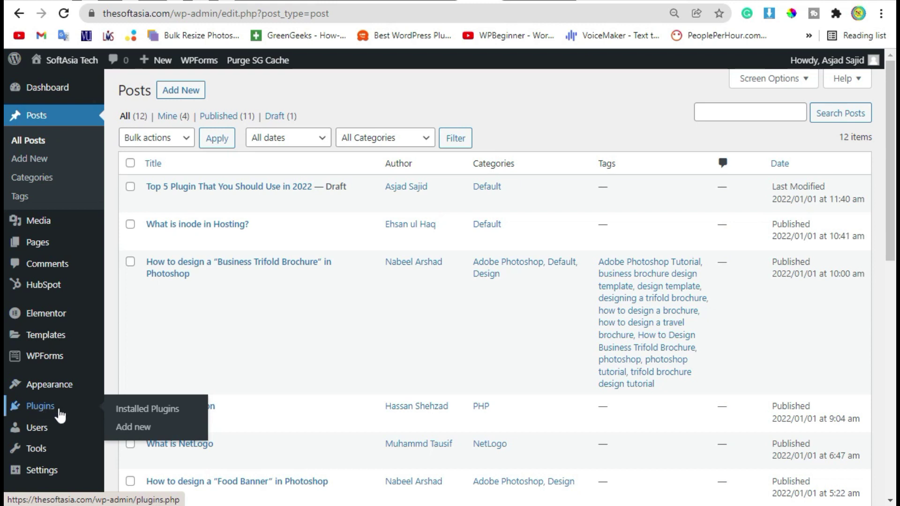
- Search the plugin directory for WP Google Fonts, then install and activate it
{"action": "left_click", "coordinate": [146, 431]}
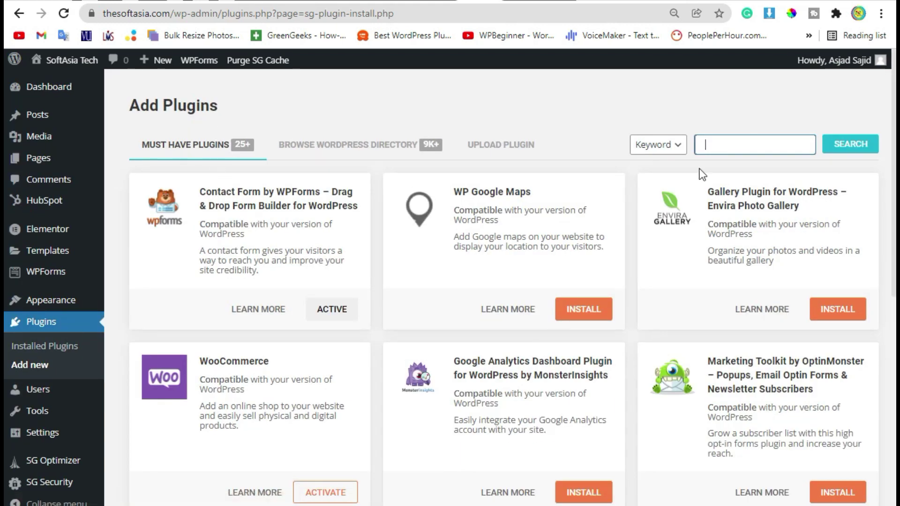
{"action": "left_click", "coordinate": [728, 144]}
{"action": "type", "text": "WP Google Fonts"}
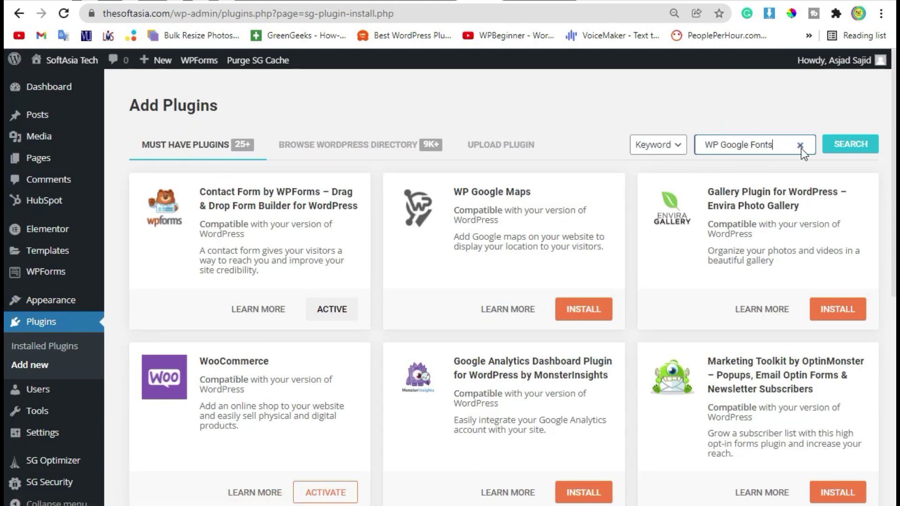
{"action": "left_click", "coordinate": [851, 144]}
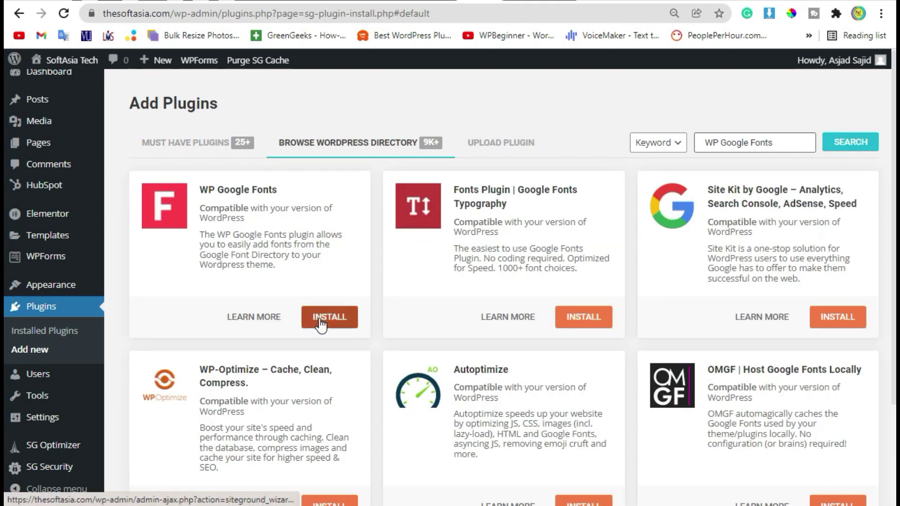
{"action": "left_click", "coordinate": [321, 320]}
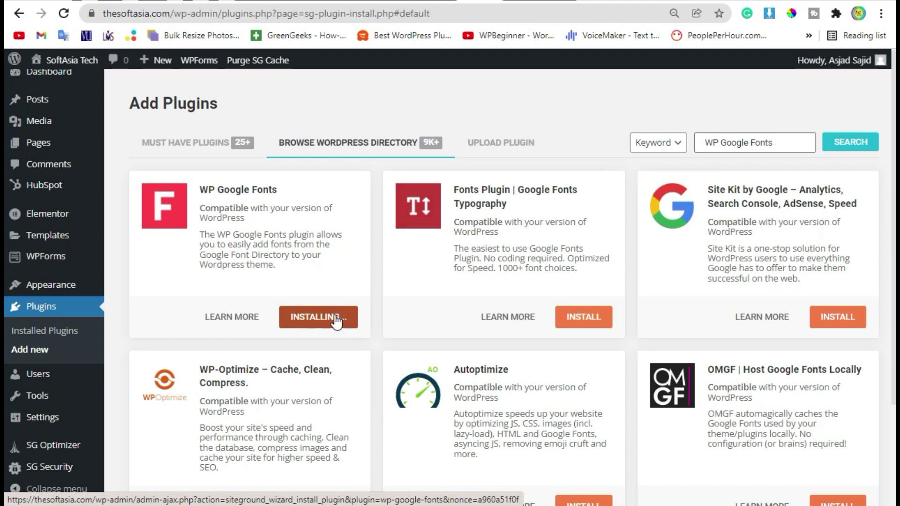
{"action": "left_click", "coordinate": [334, 318]}
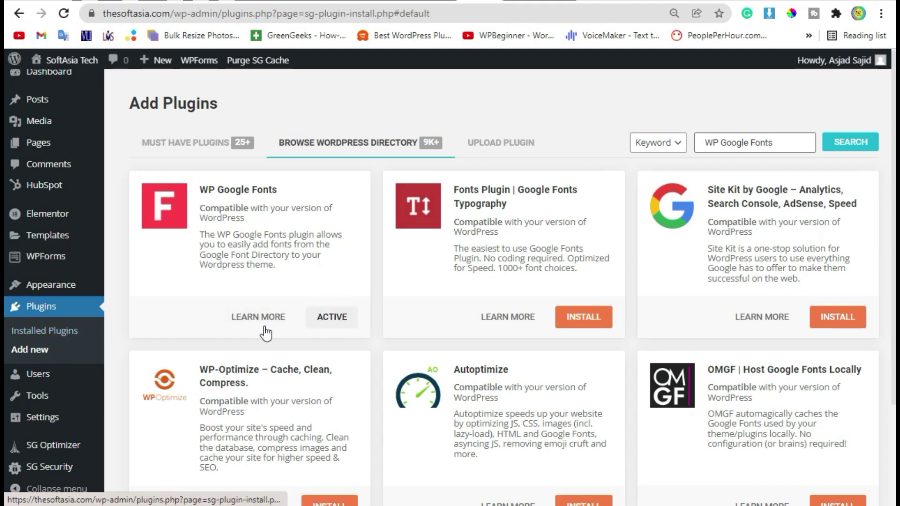
{"action": "left_click", "coordinate": [54, 334]}
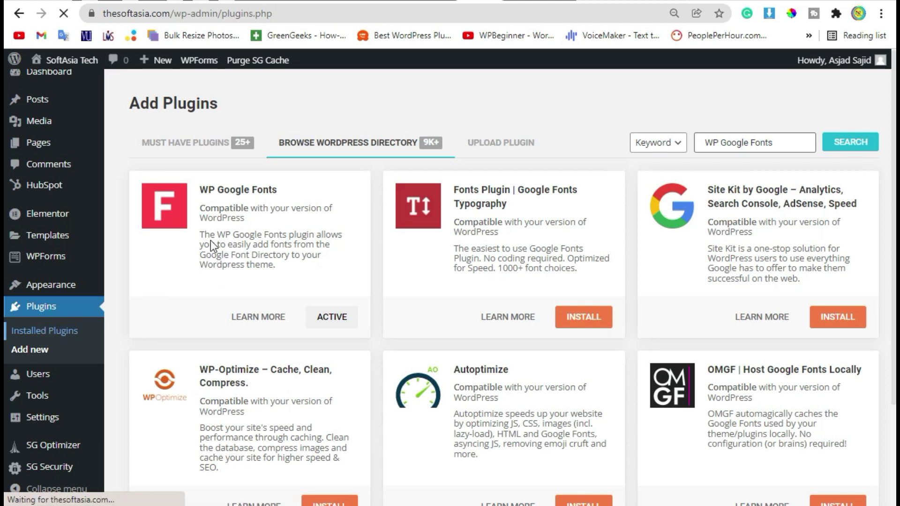
{"action": "scroll", "coordinate": [209, 240], "scroll_direction": "down", "scroll_amount": 2}
{"action": "scroll", "coordinate": [210, 240], "scroll_direction": "down", "scroll_amount": 4}
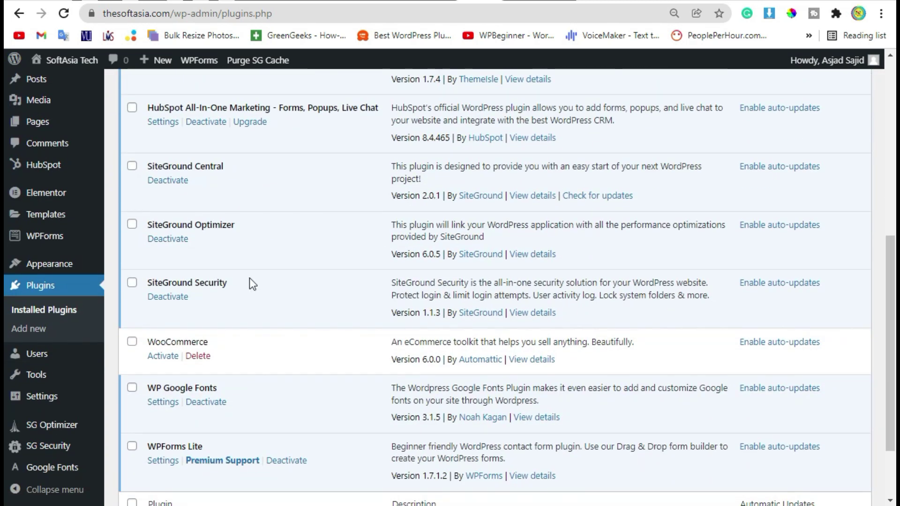
- Open the Settings link of WP Google Fonts from the Installed Plugins list
{"action": "left_click_drag", "start_coordinate": [145, 388], "coordinate": [220, 387]}
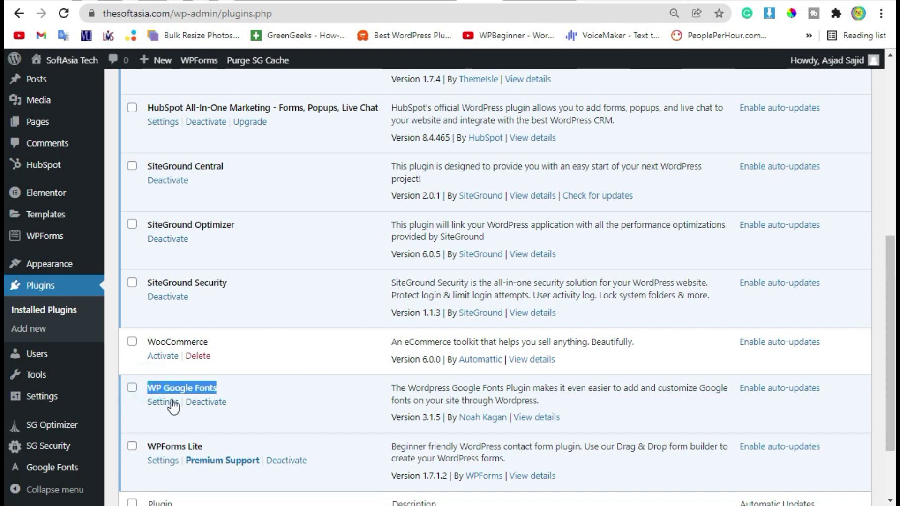
{"action": "left_click", "coordinate": [158, 407]}
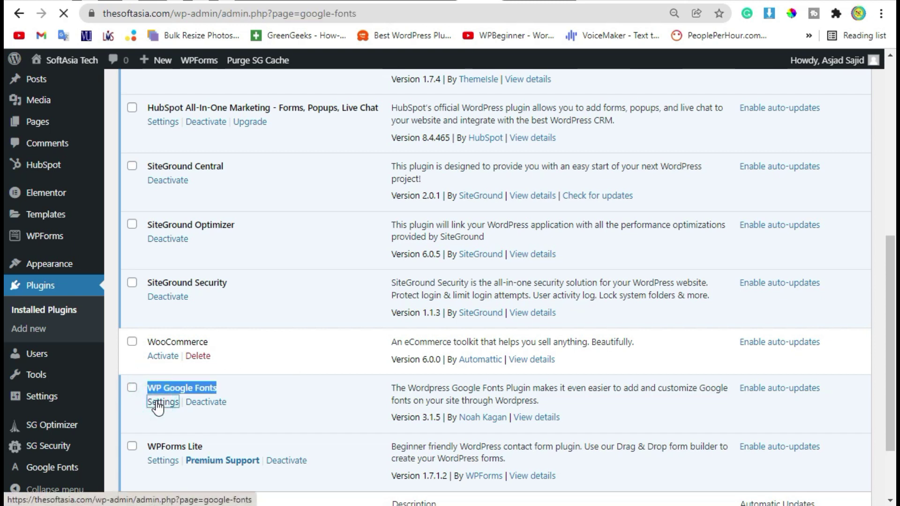
{"action": "scroll", "coordinate": [355, 294], "scroll_direction": "down", "scroll_amount": 2}
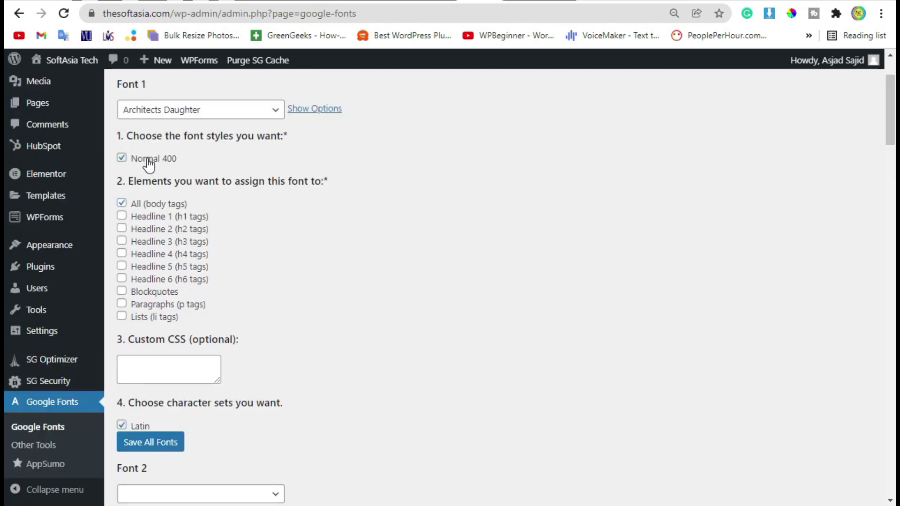
- Make Bigshot One Font 1 with Normal 400 style, untick Headline 1, and save all fonts
{"action": "left_click", "coordinate": [124, 153]}
{"action": "left_click", "coordinate": [127, 157]}
{"action": "left_click_drag", "start_coordinate": [185, 162], "coordinate": [131, 161]}
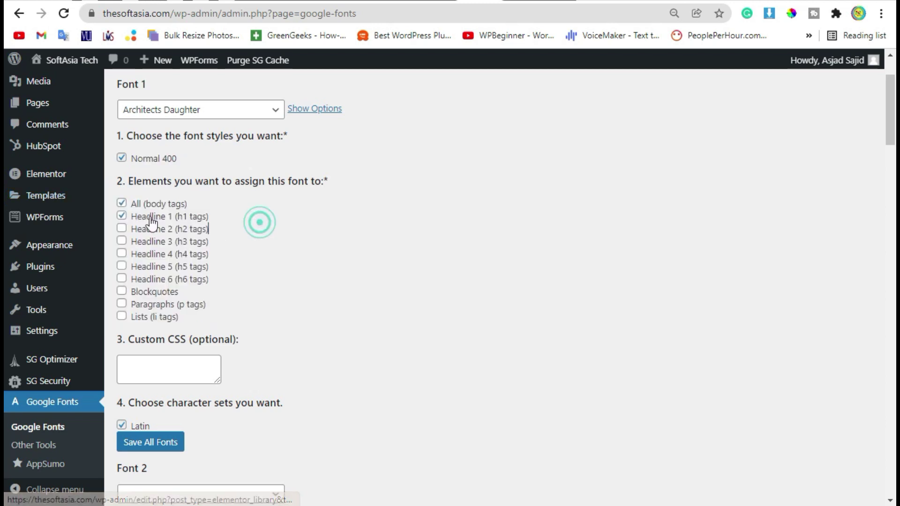
{"action": "left_click", "coordinate": [124, 216]}
{"action": "left_click", "coordinate": [180, 108]}
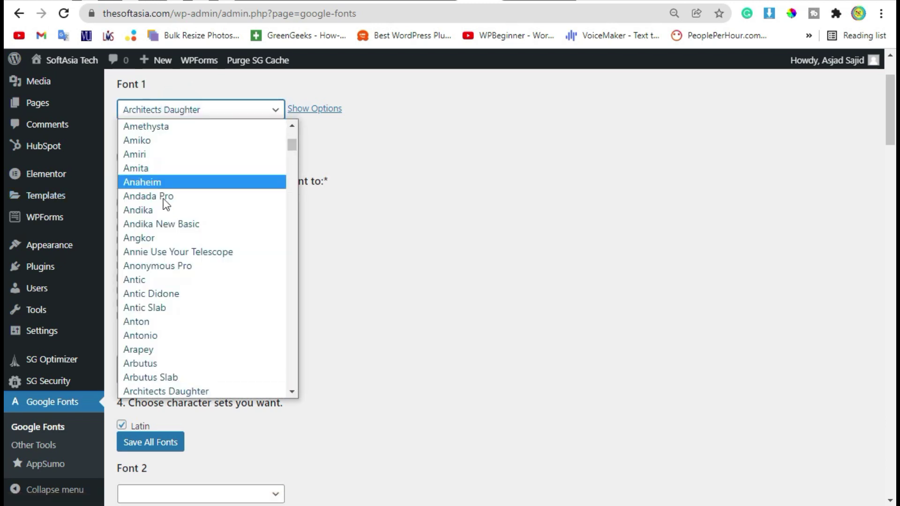
{"action": "scroll", "coordinate": [171, 309], "scroll_direction": "down", "scroll_amount": 10}
{"action": "scroll", "coordinate": [170, 310], "scroll_direction": "down", "scroll_amount": 5}
{"action": "scroll", "coordinate": [173, 312], "scroll_direction": "down", "scroll_amount": 5}
{"action": "scroll", "coordinate": [235, 310], "scroll_direction": "up", "scroll_amount": 10}
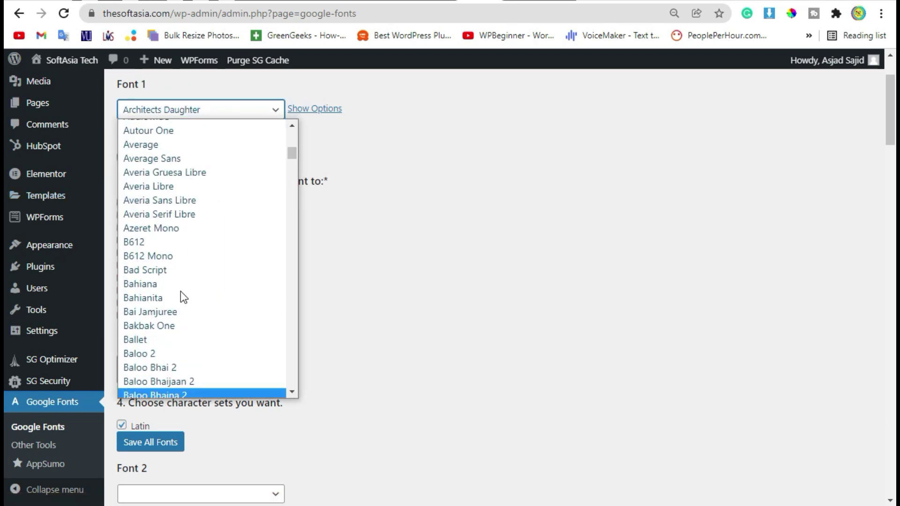
{"action": "scroll", "coordinate": [181, 295], "scroll_direction": "up", "scroll_amount": 5}
{"action": "scroll", "coordinate": [154, 240], "scroll_direction": "down", "scroll_amount": 7}
{"action": "scroll", "coordinate": [177, 253], "scroll_direction": "down", "scroll_amount": 8}
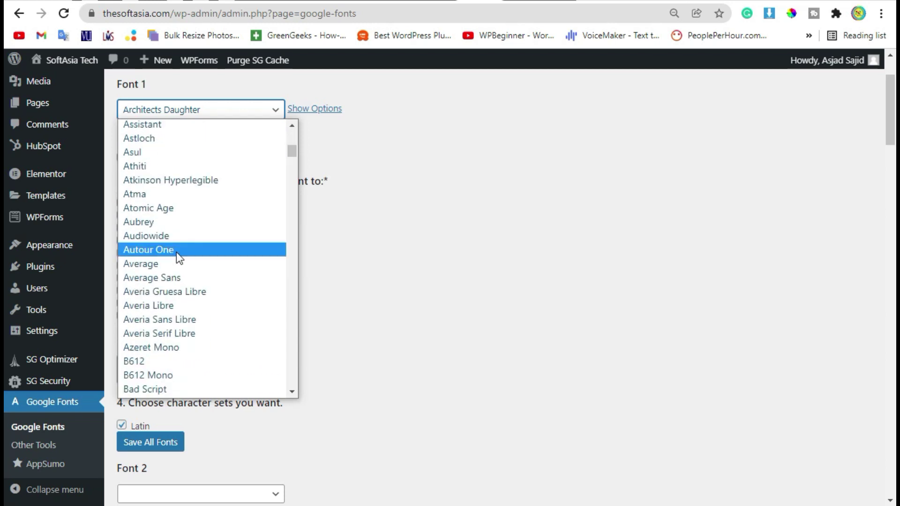
{"action": "scroll", "coordinate": [177, 352], "scroll_direction": "down", "scroll_amount": 1}
{"action": "scroll", "coordinate": [180, 349], "scroll_direction": "down", "scroll_amount": 10}
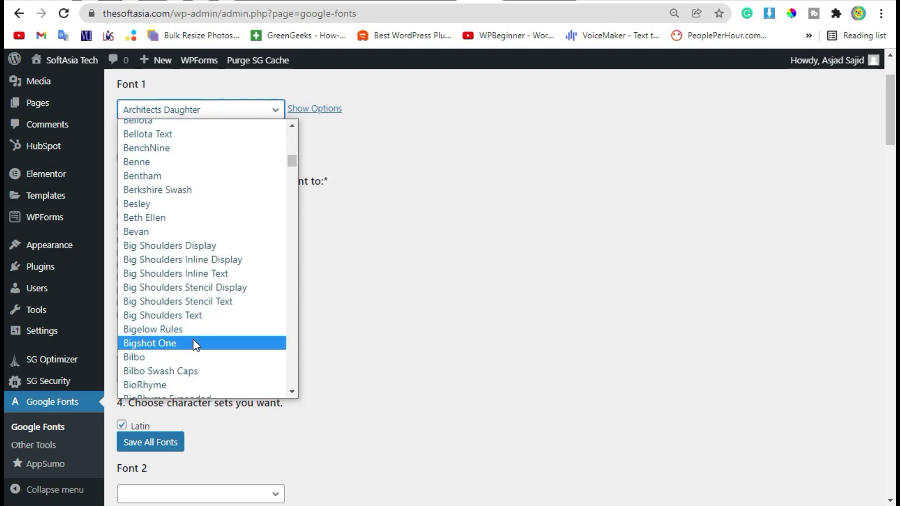
{"action": "left_click", "coordinate": [192, 340]}
{"action": "scroll", "coordinate": [379, 303], "scroll_direction": "down", "scroll_amount": 3}
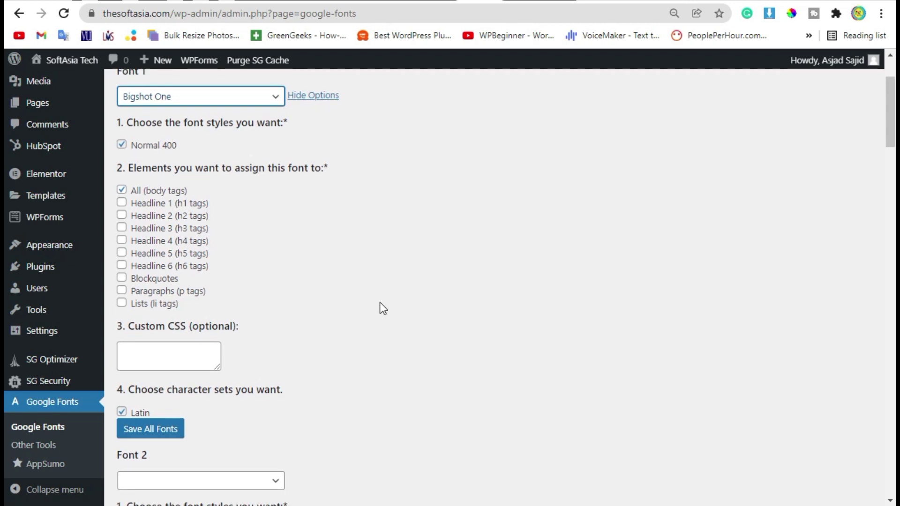
{"action": "left_click", "coordinate": [129, 259]}
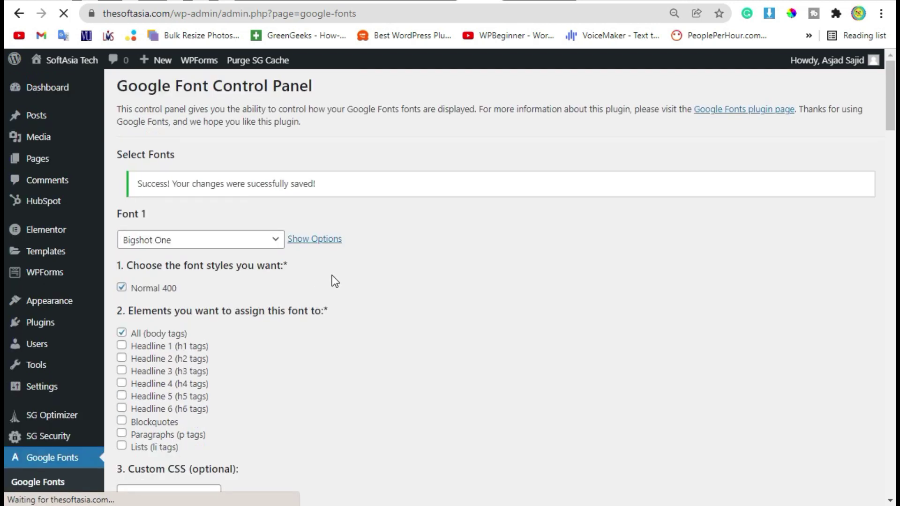
- Preview the 'Top 5 Plugin That You Should Use in 2022' draft from the Posts list
{"action": "left_click", "coordinate": [63, 117]}
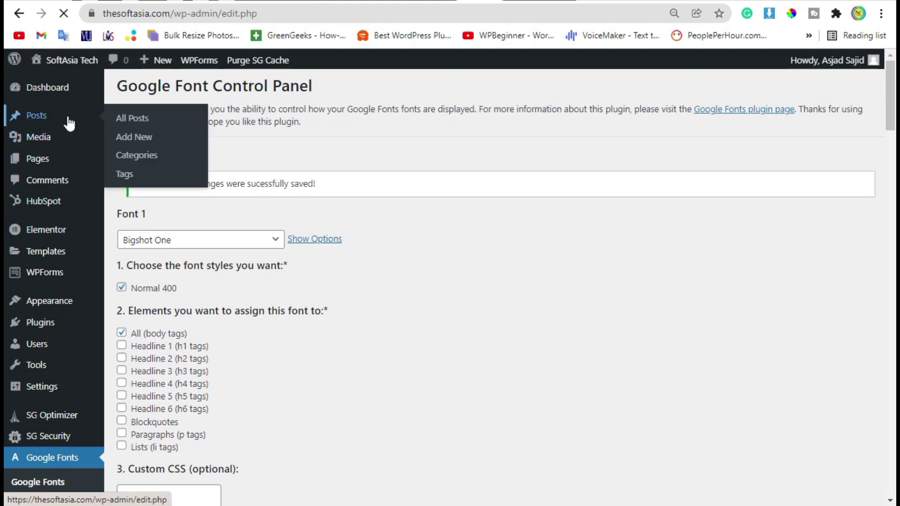
{"action": "mouse_move", "coordinate": [246, 194]}
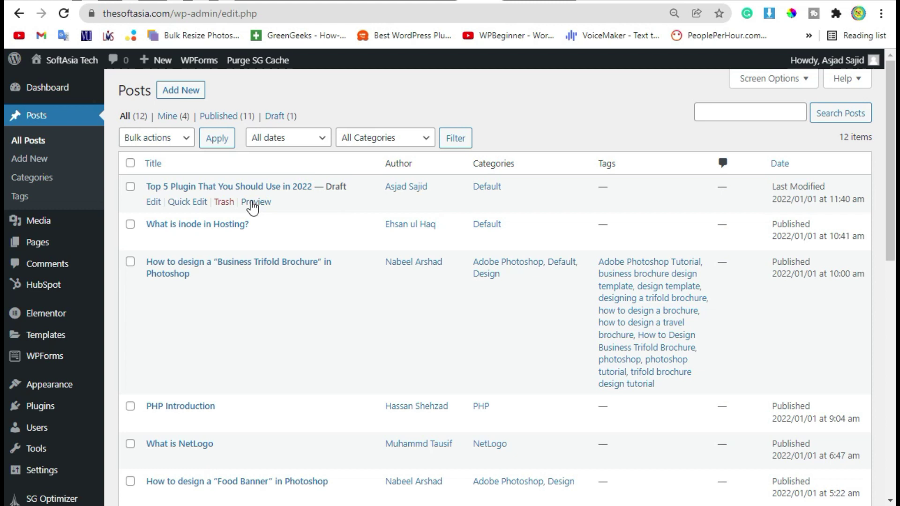
{"action": "left_click", "coordinate": [255, 202]}
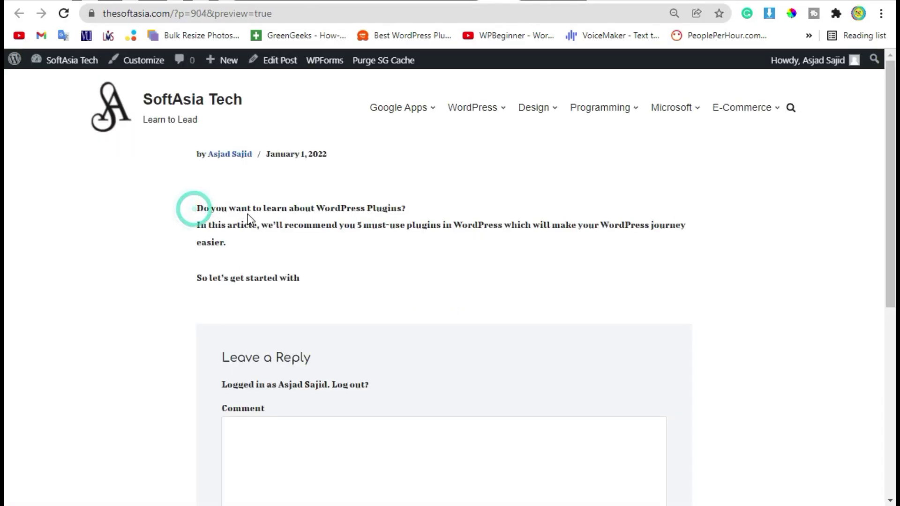
- Highlight the preview's intro paragraphs to confirm they render in Bigshot One
{"action": "left_click_drag", "start_coordinate": [248, 213], "coordinate": [398, 216]}
{"action": "mouse_move", "coordinate": [319, 275]}
{"action": "left_mouse_down"}
{"action": "mouse_move", "coordinate": [189, 223]}
{"action": "mouse_move", "coordinate": [182, 209]}
{"action": "left_mouse_up"}
{"action": "left_click", "coordinate": [197, 222]}
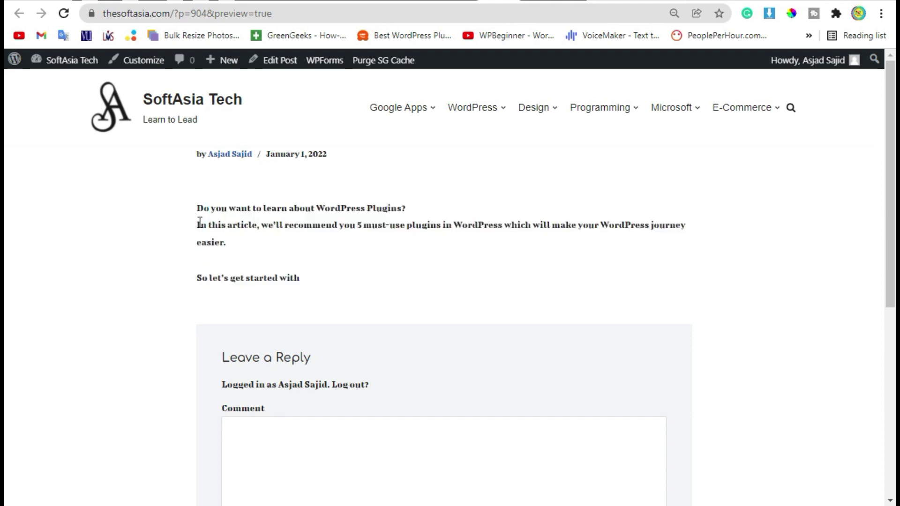
{"action": "left_click_drag", "start_coordinate": [226, 245], "coordinate": [187, 213]}
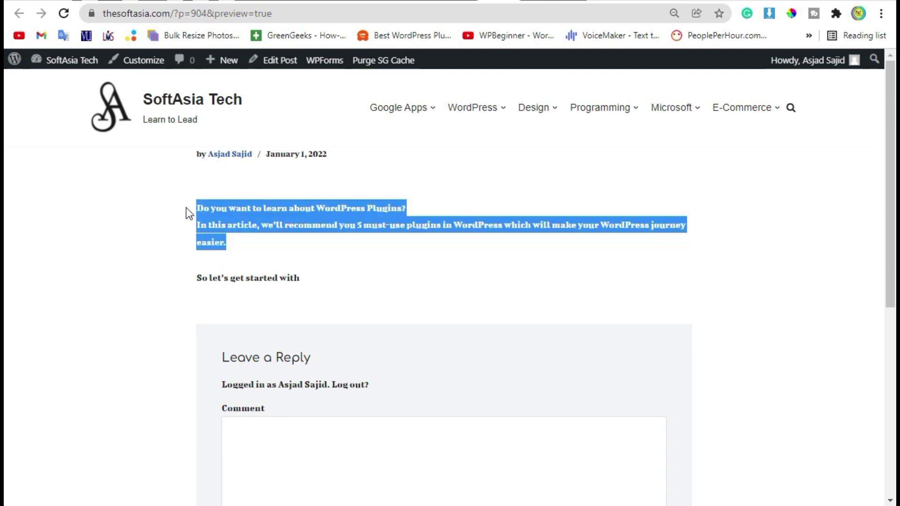